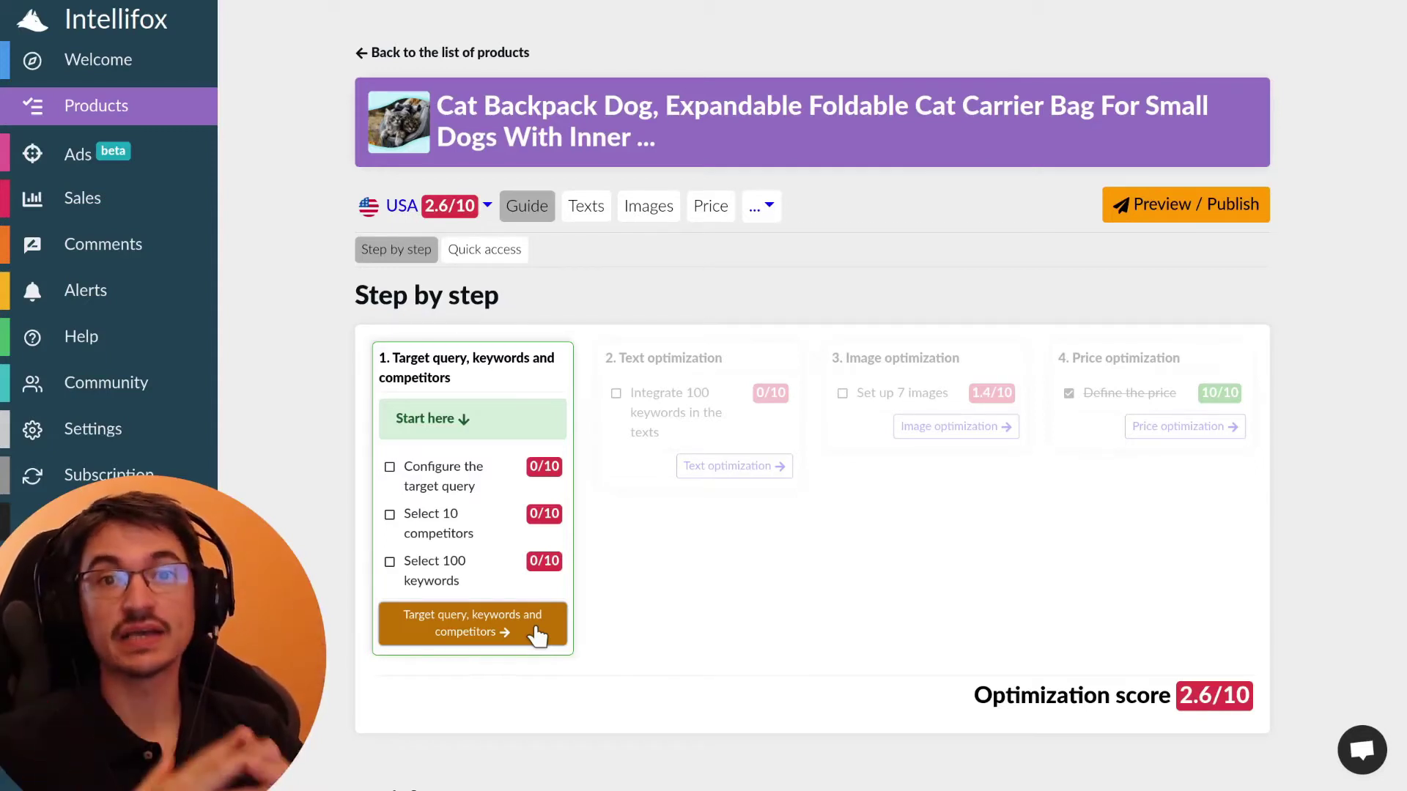
# In the target query and keywords step, add 'pet' to the cat backpack's selected keywords
pyautogui.click(536, 635)
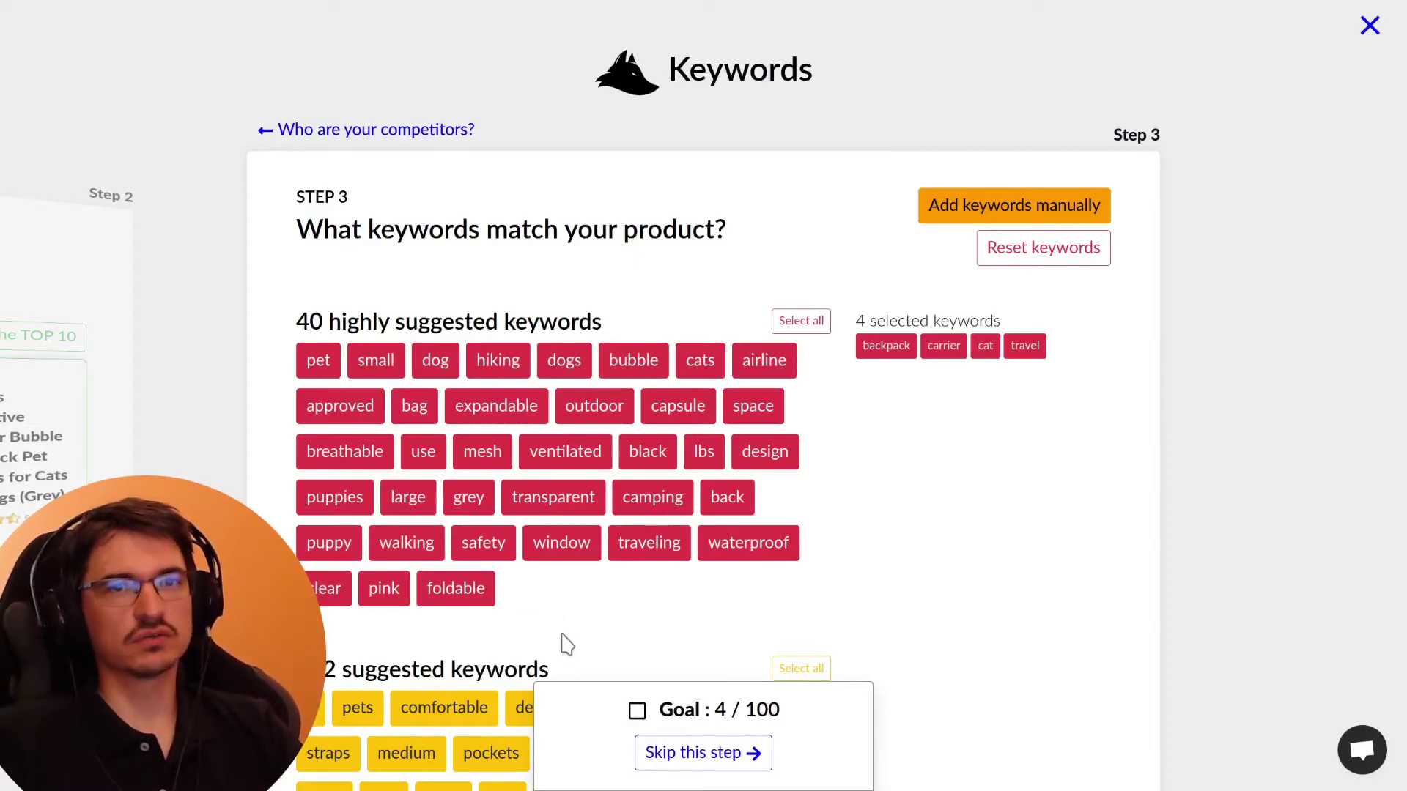
pyautogui.scroll(-5, 564, 644)
pyautogui.scroll(-15, 569, 636)
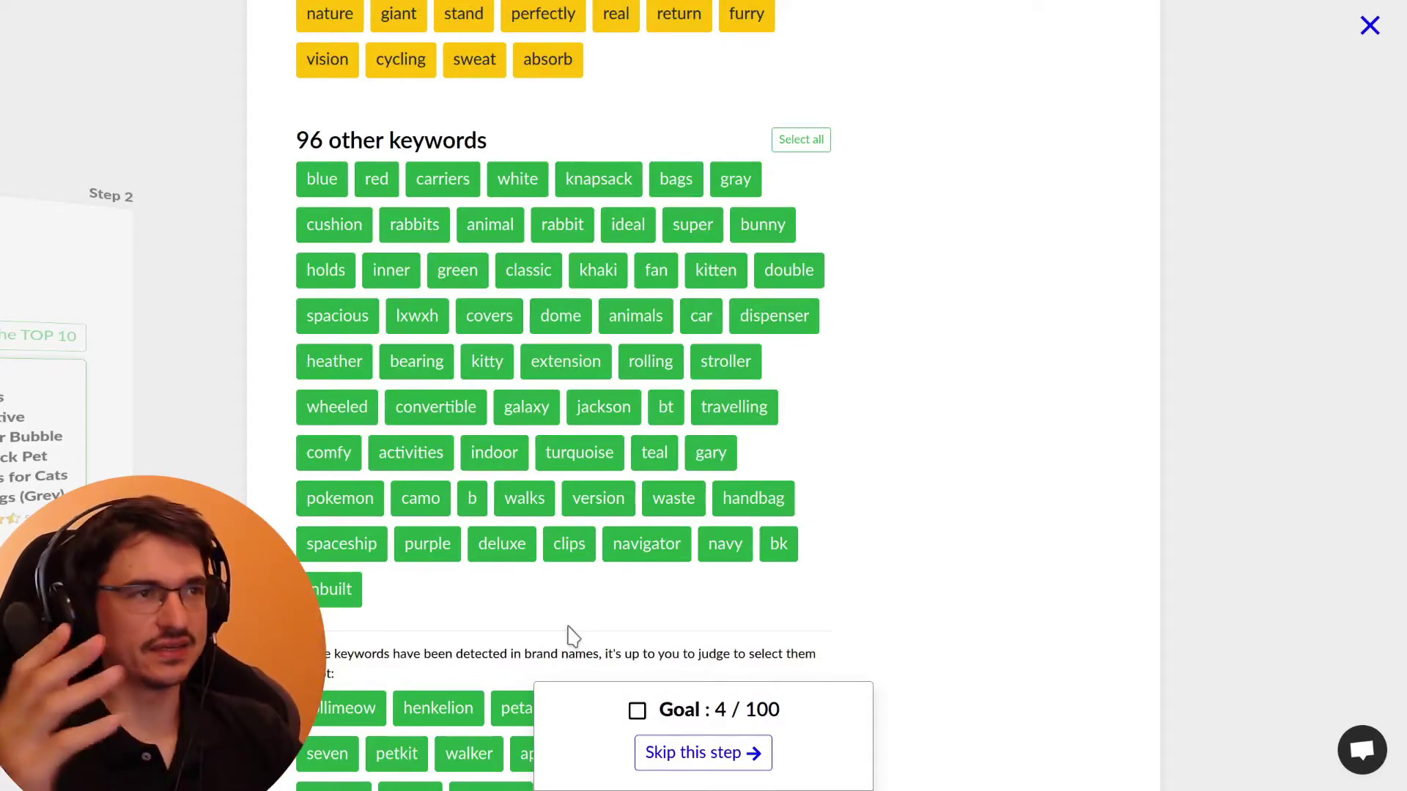
pyautogui.scroll(20, 570, 635)
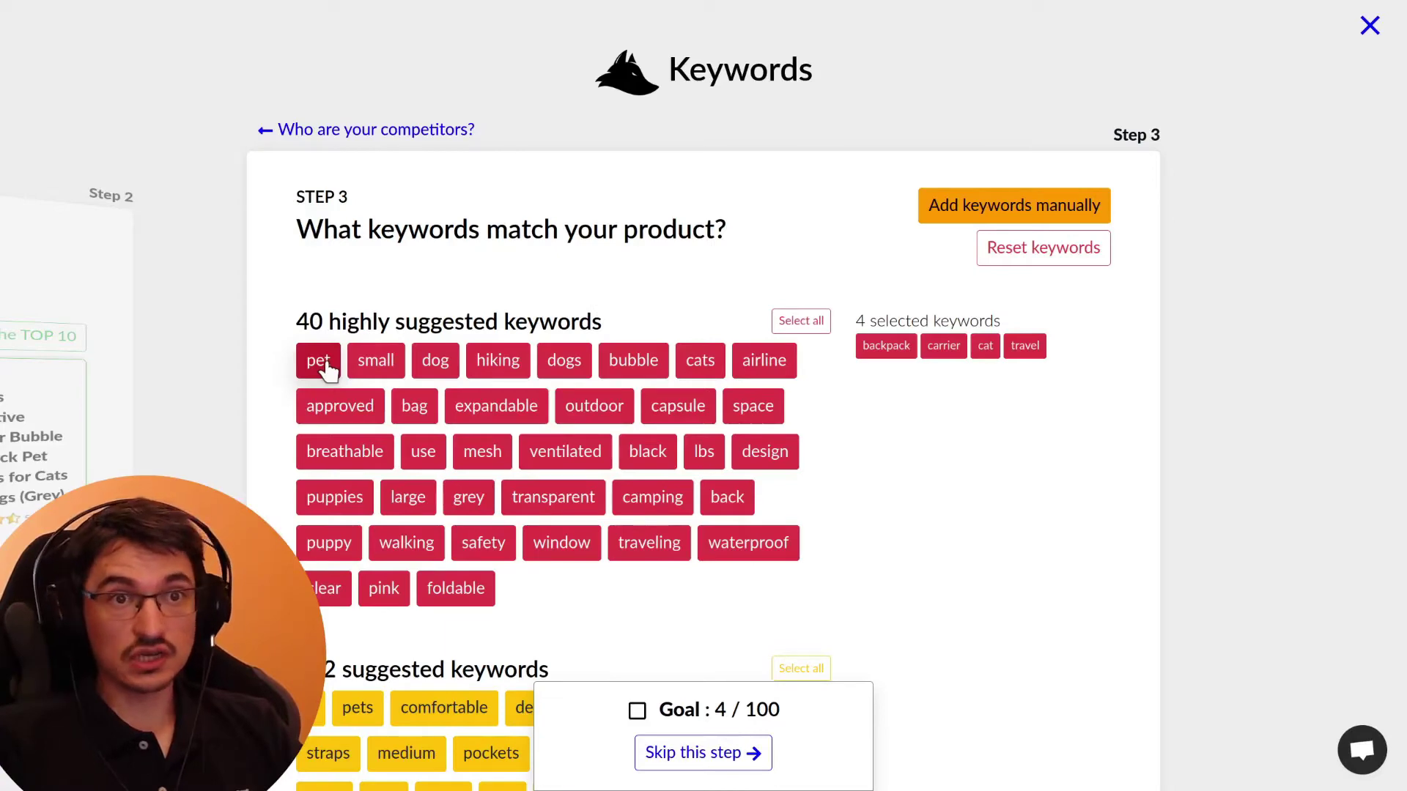
pyautogui.click(317, 361)
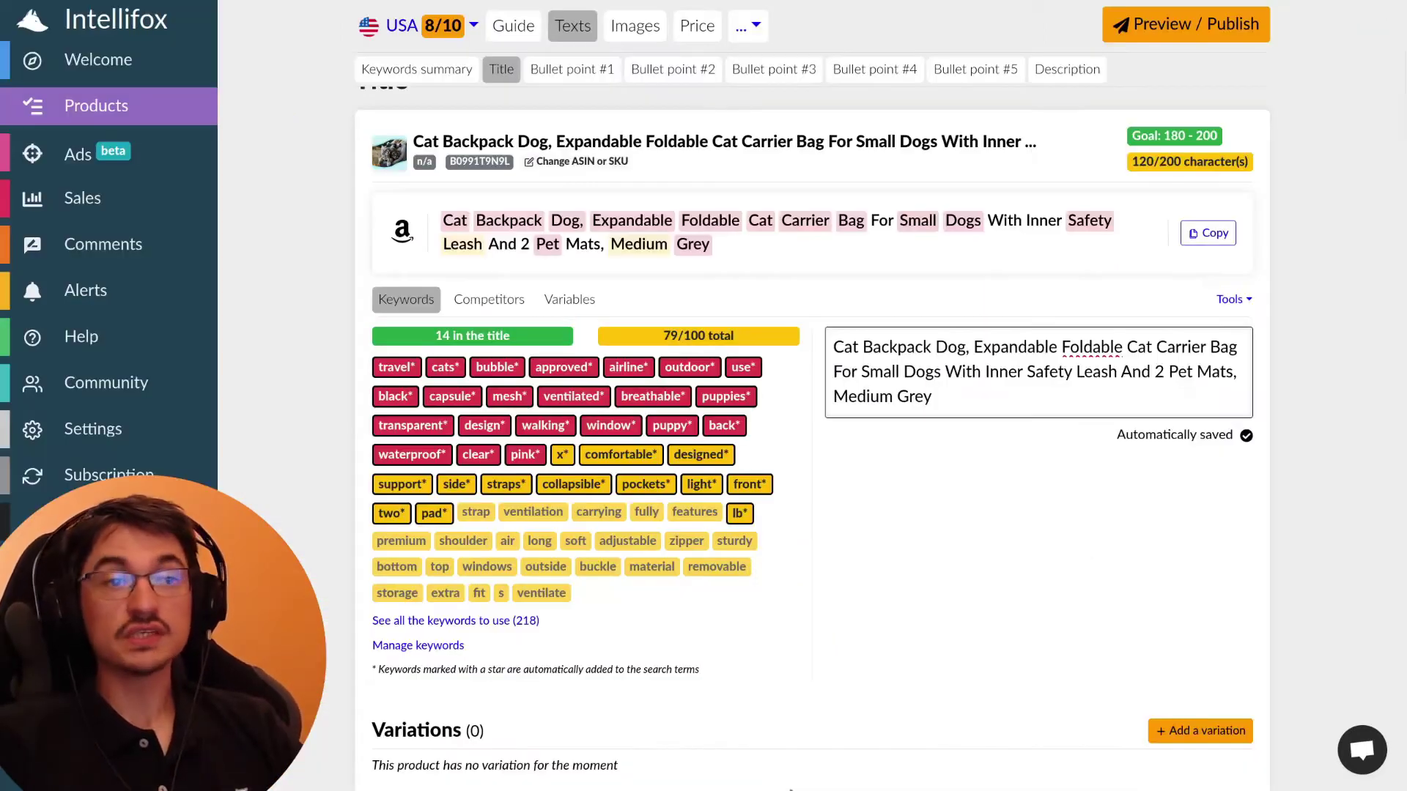
pyautogui.click(481, 303)
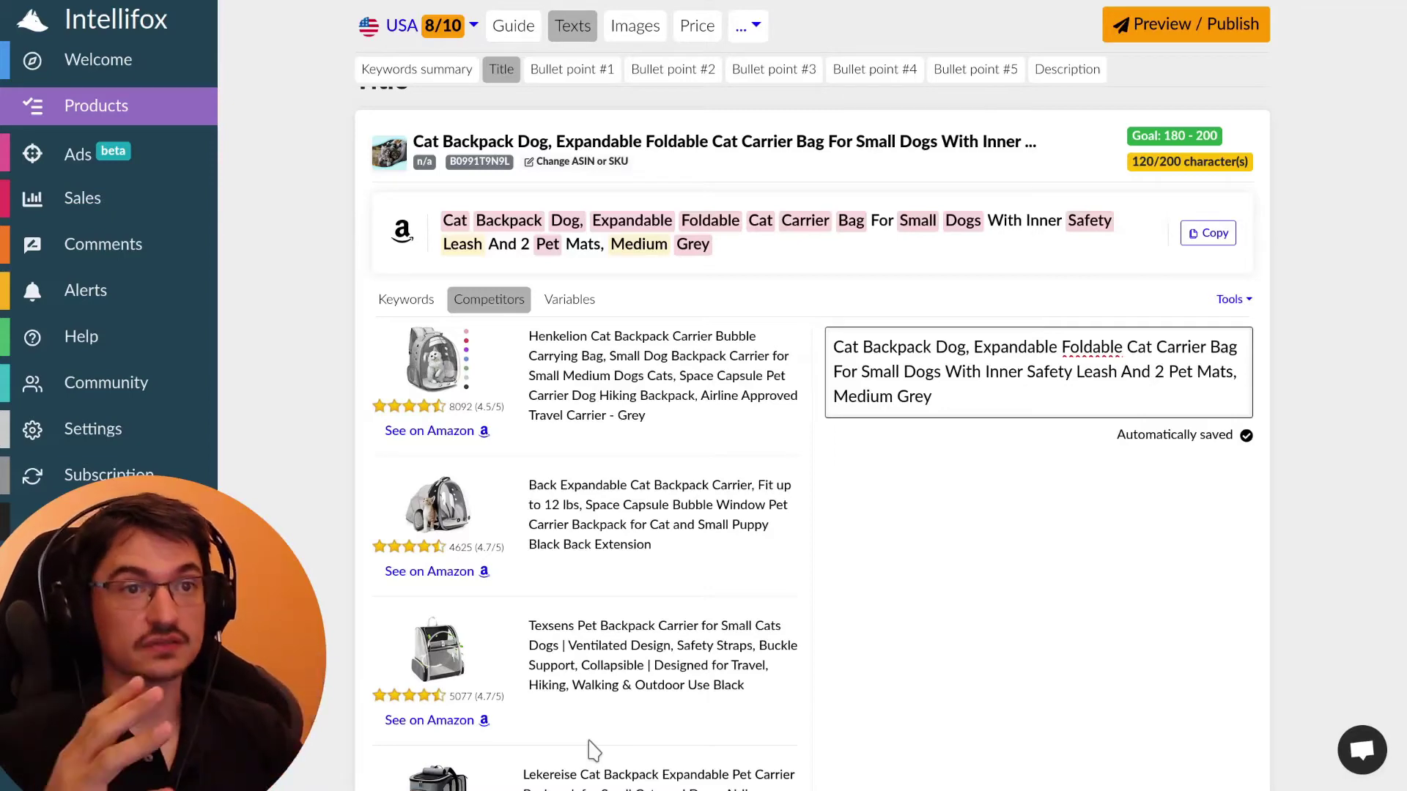
pyautogui.click(406, 300)
pyautogui.scroll(-1, 707, 549)
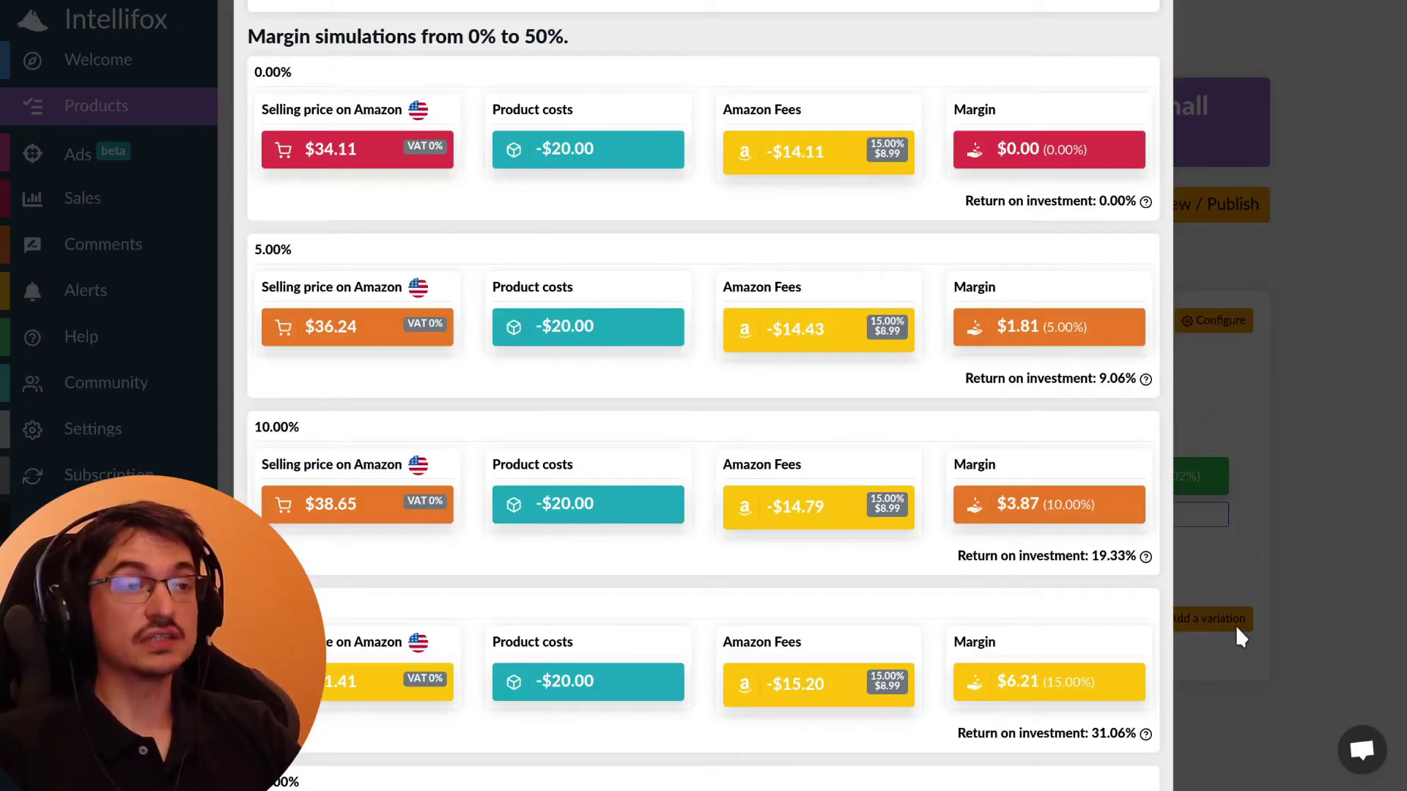
# Close the margin simulations and preview the listing on Amazon amongst competing products
pyautogui.click(1235, 625)
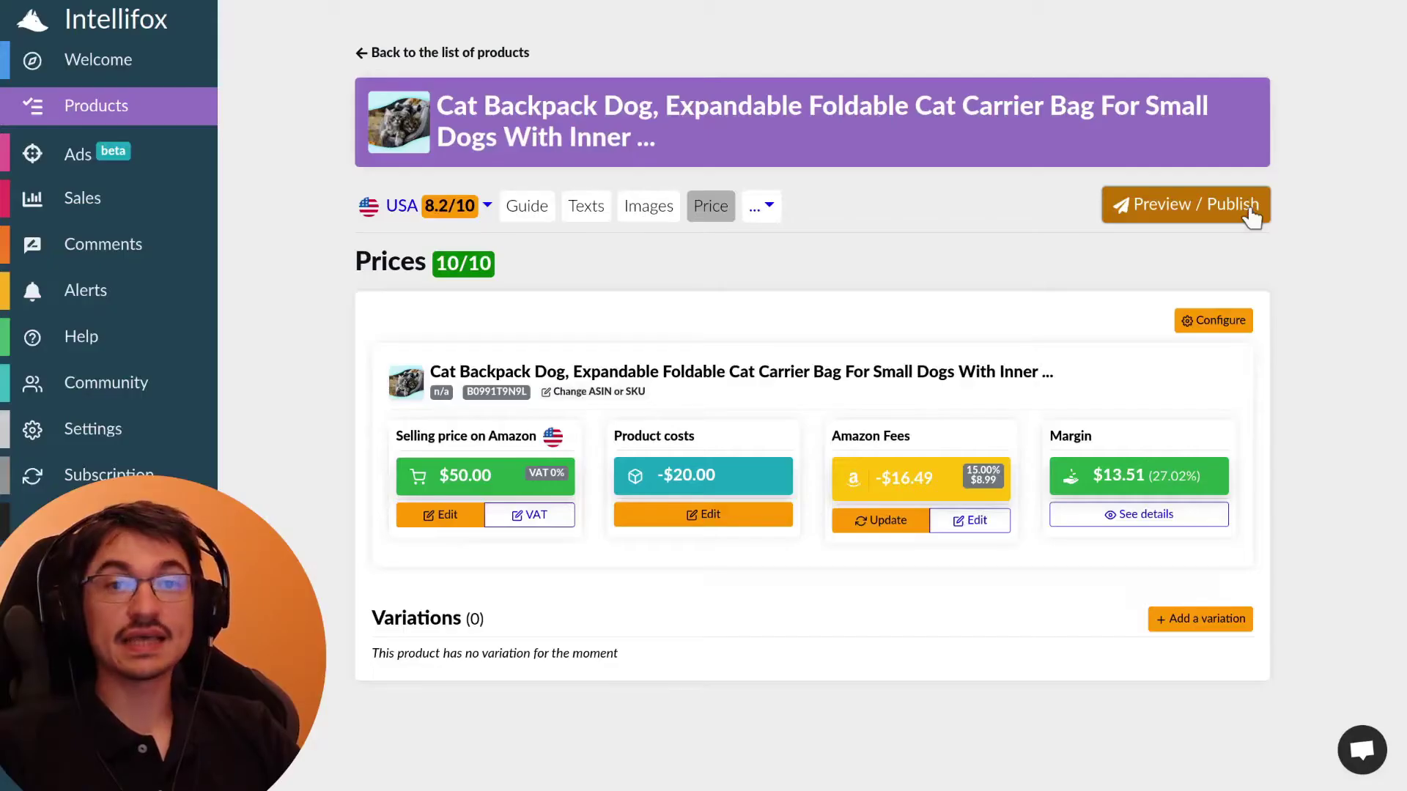
pyautogui.click(1252, 215)
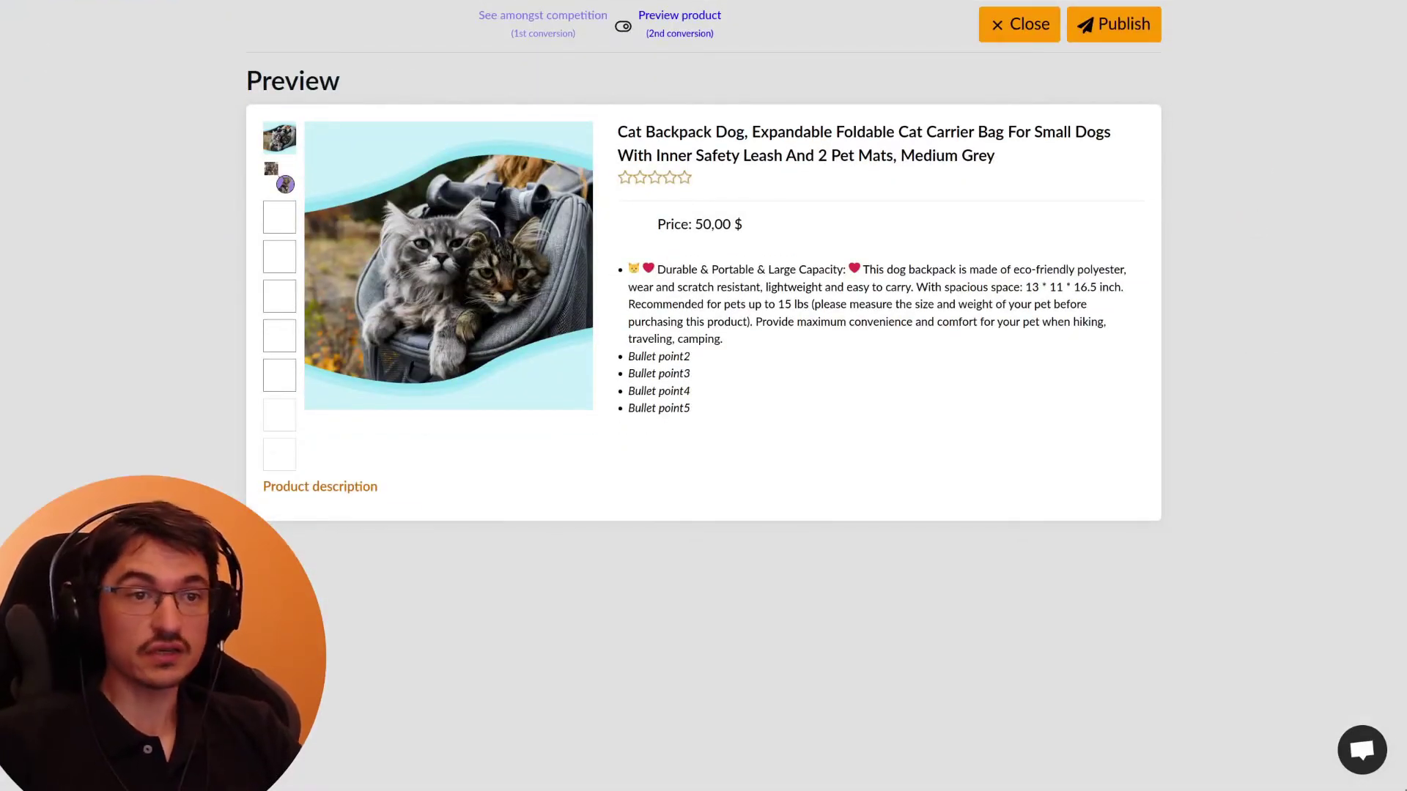
pyautogui.click(566, 30)
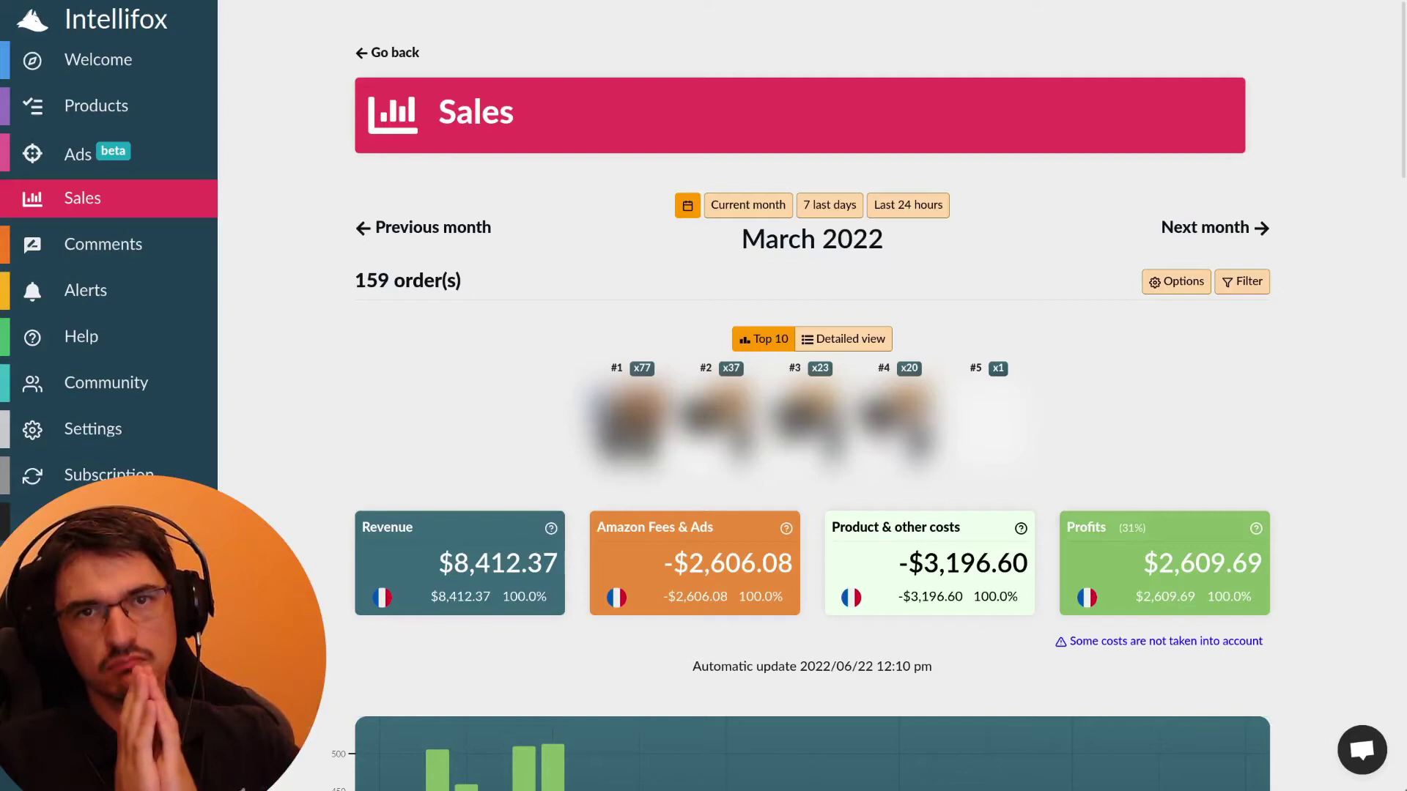
pyautogui.scroll(-4, 811, 440)
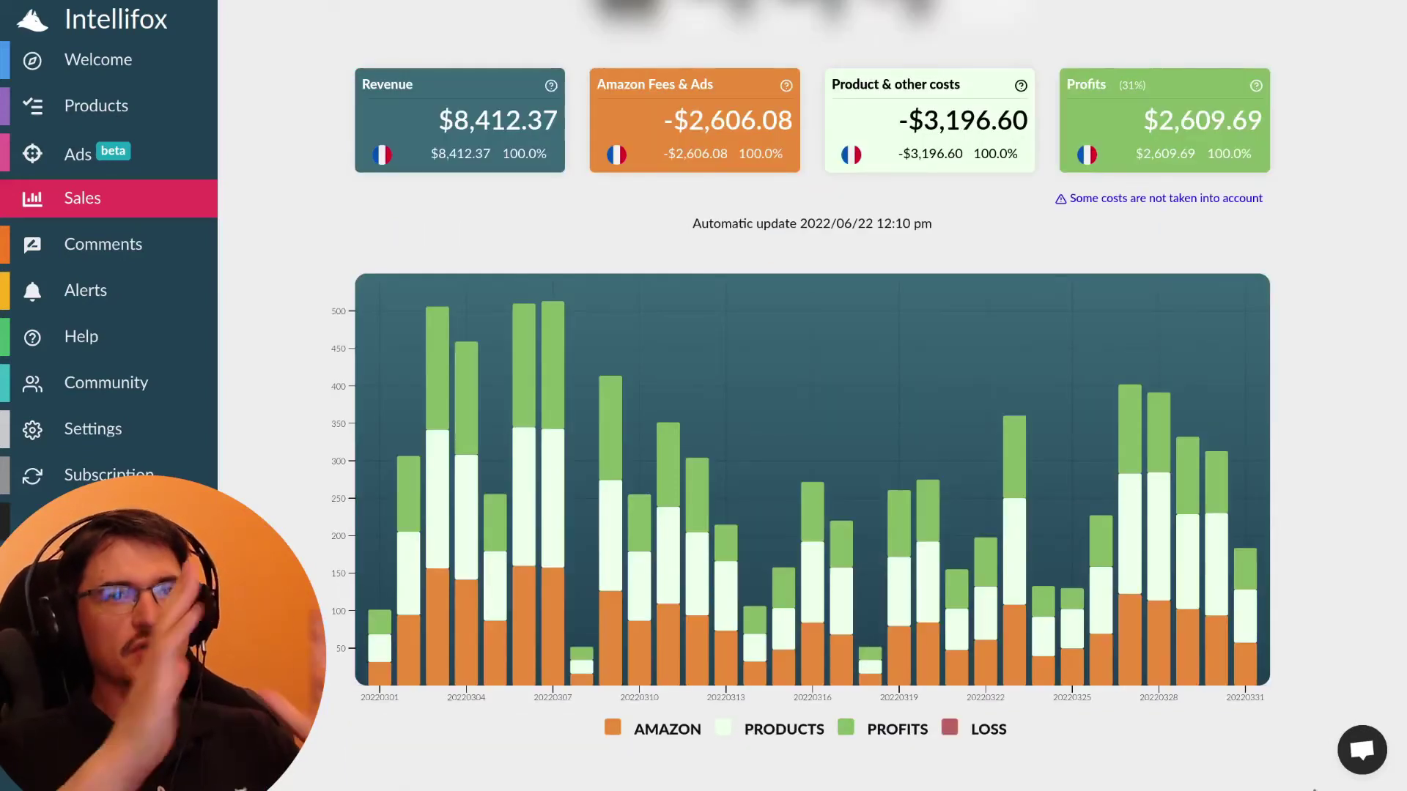